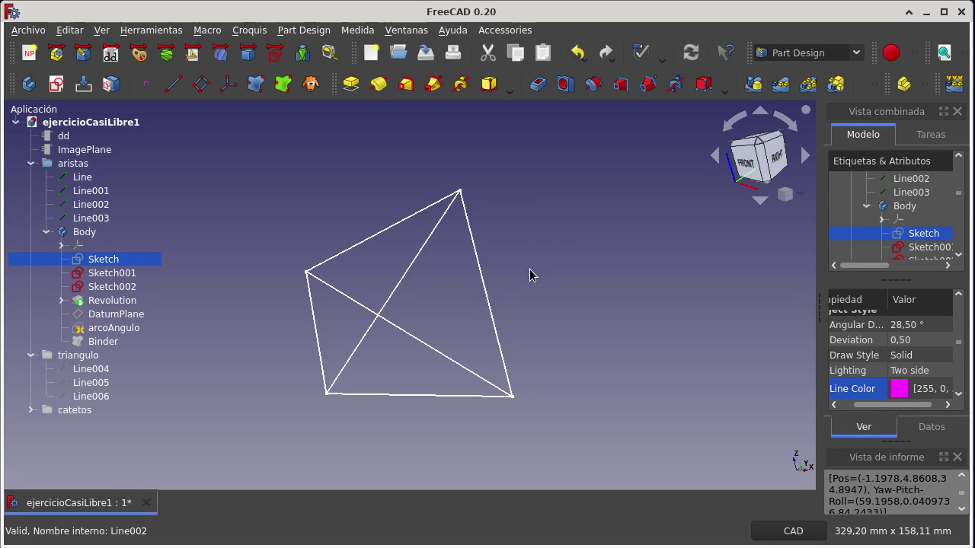
Orbit and zoom around the wireframe tetrahedron to inspect it from its sides and from below
mouse_move(553, 239)
middle_mouse_down()
mouse_move(489, 250)
mouse_move(500, 211)
mouse_move(523, 196)
mouse_move(537, 208)
middle_mouse_up()
mouse_move(478, 195)
middle_mouse_down()
mouse_move(498, 203)
mouse_move(483, 157)
mouse_move(483, 170)
middle_mouse_up()
mouse_move(463, 264)
middle_mouse_down()
mouse_move(422, 256)
mouse_move(457, 252)
mouse_move(404, 250)
mouse_move(342, 290)
mouse_move(328, 285)
middle_mouse_up()
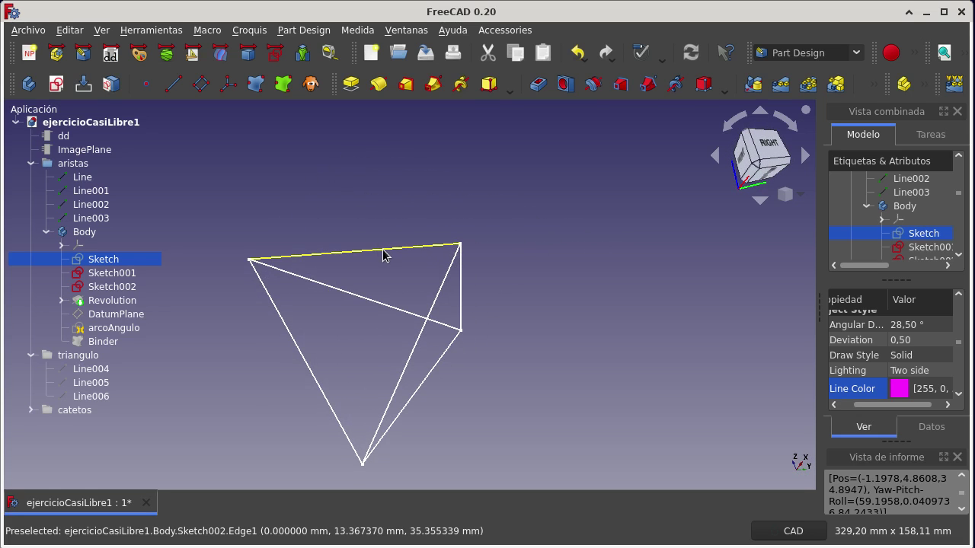
scroll(453, 297, "up", 2)
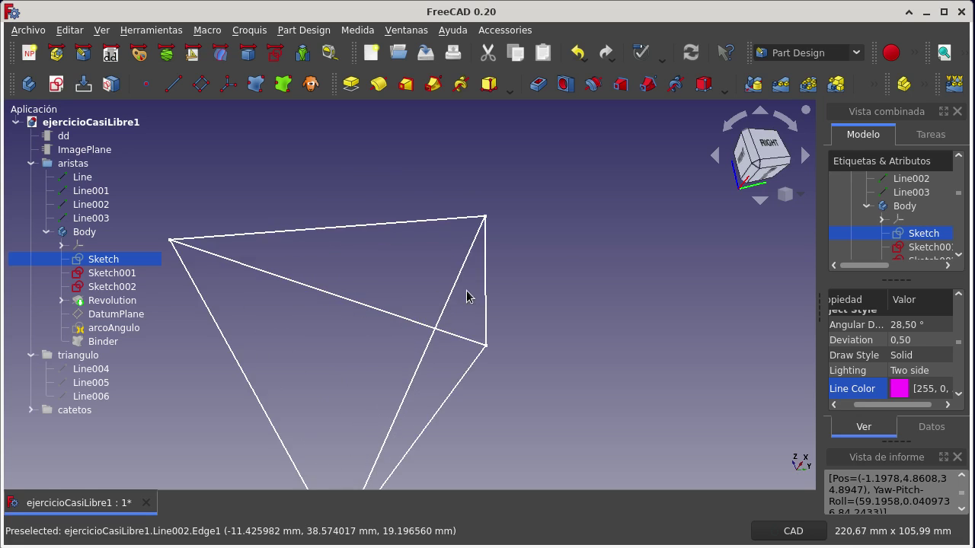
scroll(472, 295, "down", 3)
mouse_move(447, 320)
middle_mouse_down()
mouse_move(366, 331)
mouse_move(383, 270)
mouse_move(362, 318)
middle_mouse_up()
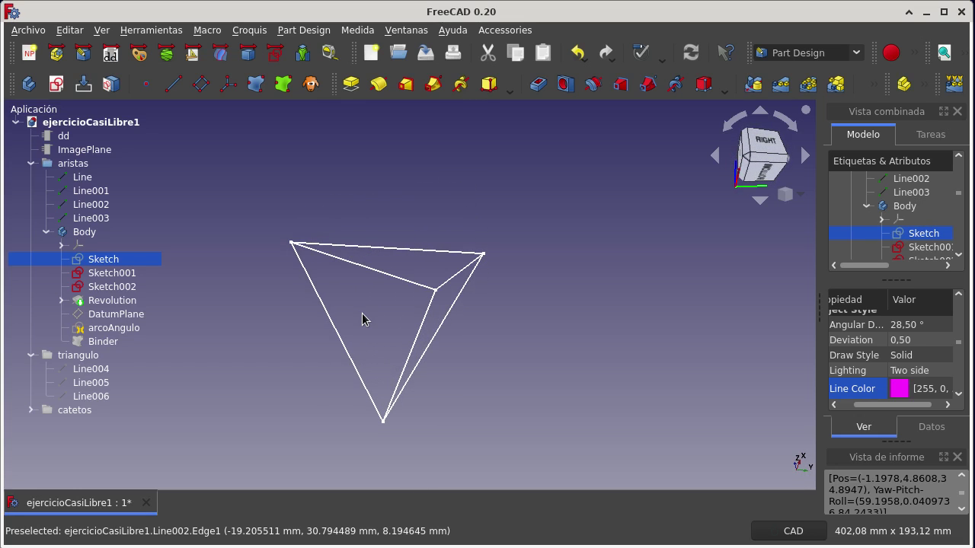
Select two tetrahedron edges and fit the whole wireframe in the view
left_click(424, 254)
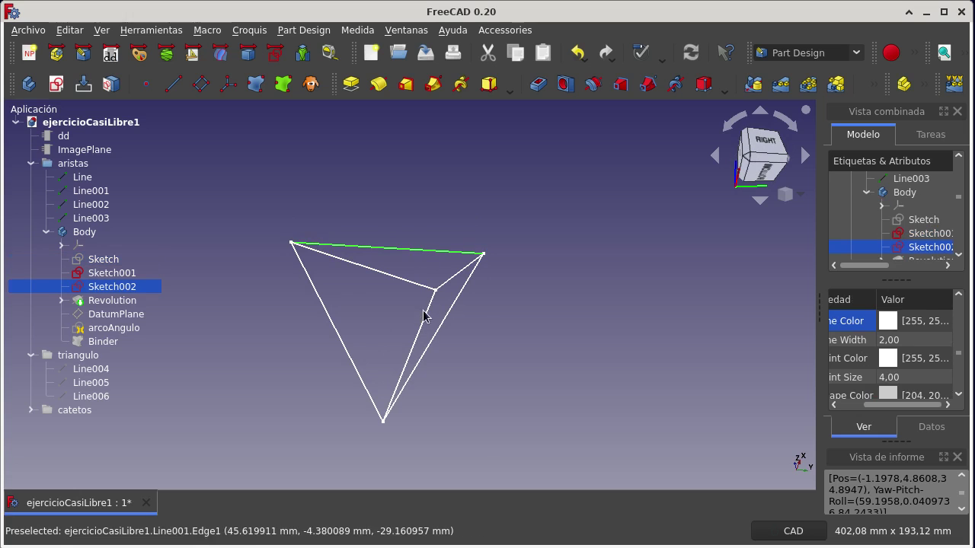
left_click(423, 326, "ctrl")
mouse_move(454, 333)
middle_mouse_down()
mouse_move(524, 345)
mouse_move(447, 358)
mouse_move(453, 328)
mouse_move(487, 305)
middle_mouse_up()
left_click(934, 57)
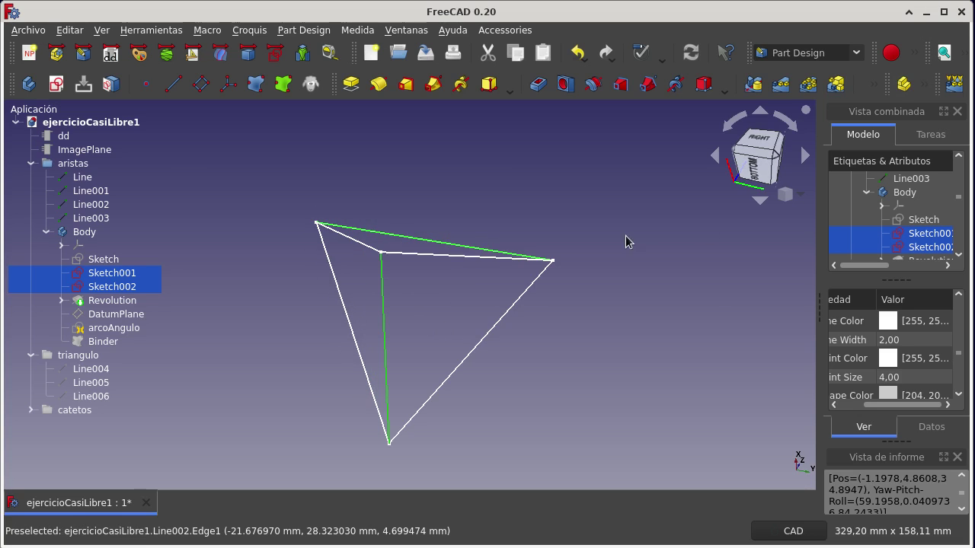
mouse_move(625, 240)
middle_mouse_down()
mouse_move(459, 290)
mouse_move(477, 204)
mouse_move(429, 198)
mouse_move(541, 174)
mouse_move(569, 239)
mouse_move(633, 275)
middle_mouse_up()
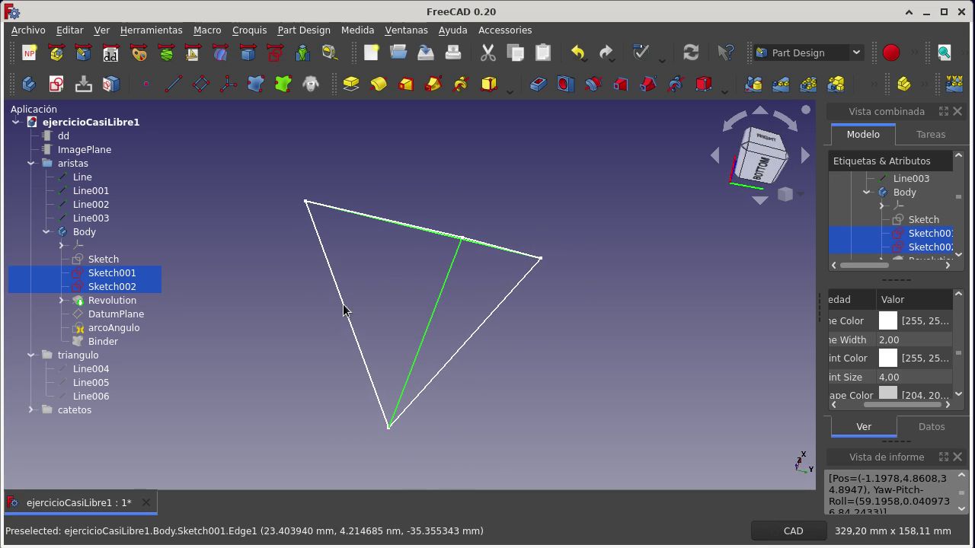
Show the Body's Sketch as a magenta line and orbit to see it inside the wireframe
left_click(114, 260)
mouse_move(559, 241)
middle_mouse_down()
mouse_move(495, 277)
mouse_move(433, 285)
mouse_move(420, 322)
mouse_move(442, 336)
middle_mouse_up()
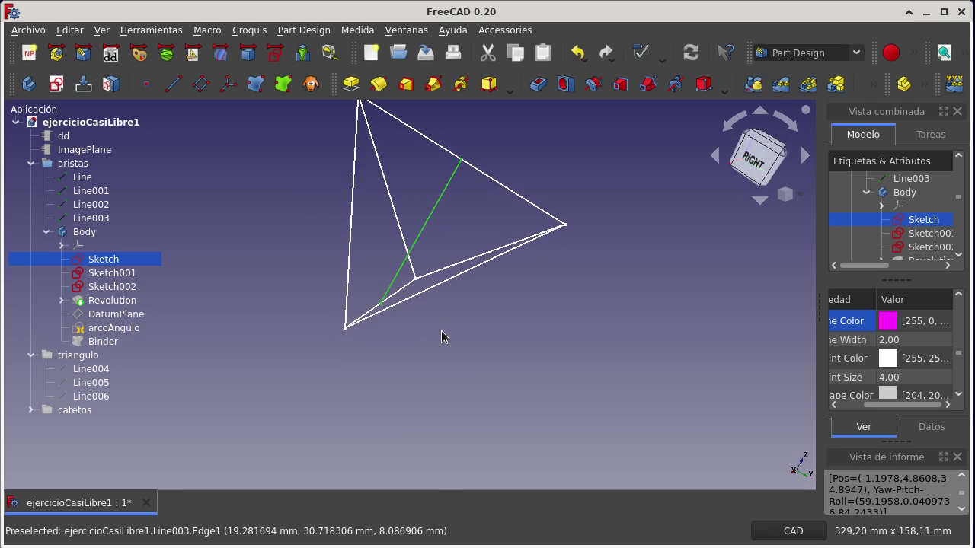
scroll(522, 261, "down", 4)
mouse_move(523, 261)
middle_mouse_down()
mouse_move(472, 222)
mouse_move(453, 243)
mouse_move(480, 254)
middle_mouse_up()
left_click(557, 248)
Orbit and zoom into the wireframe, then select the inner magenta Sketch line
middle_click_drag(557, 248, 554, 183)
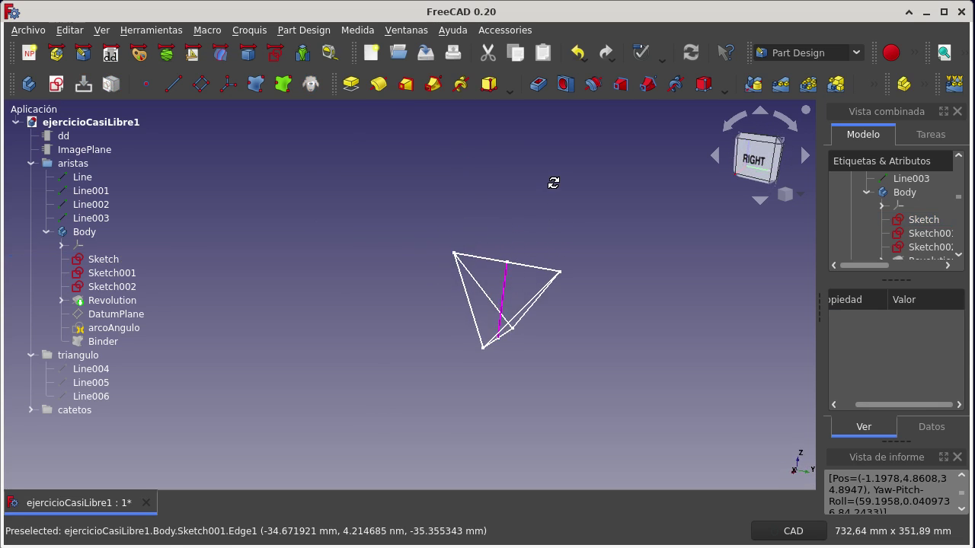
mouse_move(514, 270)
middle_mouse_down()
mouse_move(559, 294)
mouse_move(525, 302)
middle_mouse_up()
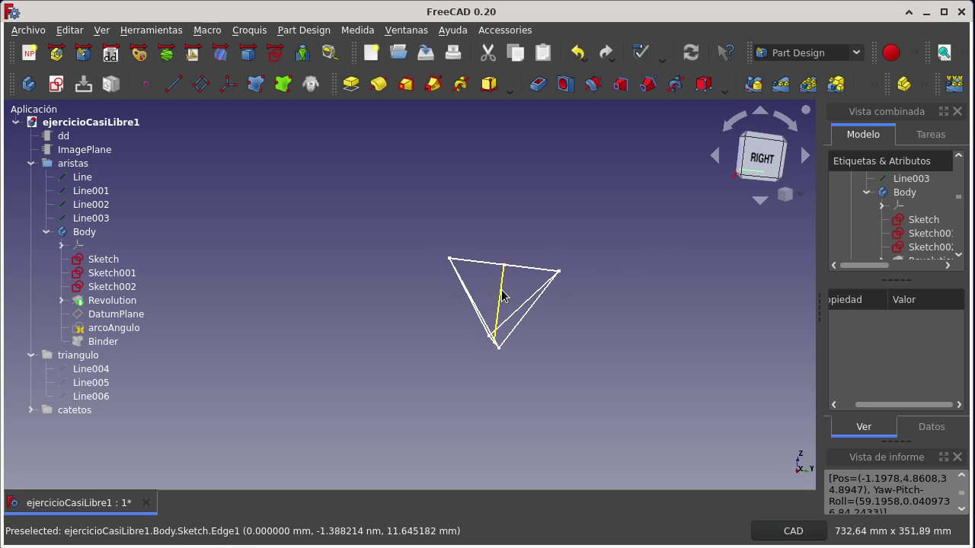
scroll(503, 294, "up", 3)
scroll(503, 296, "up", 3)
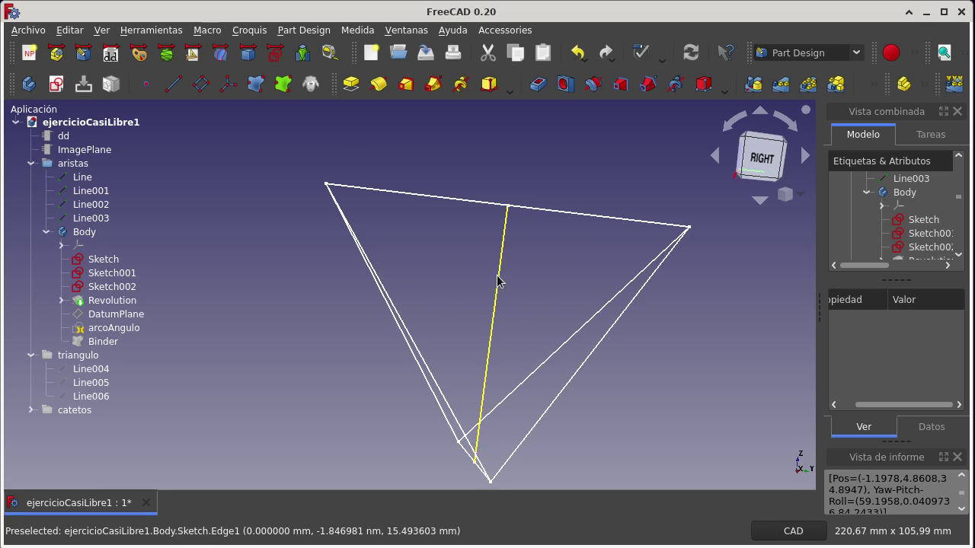
left_click(499, 280)
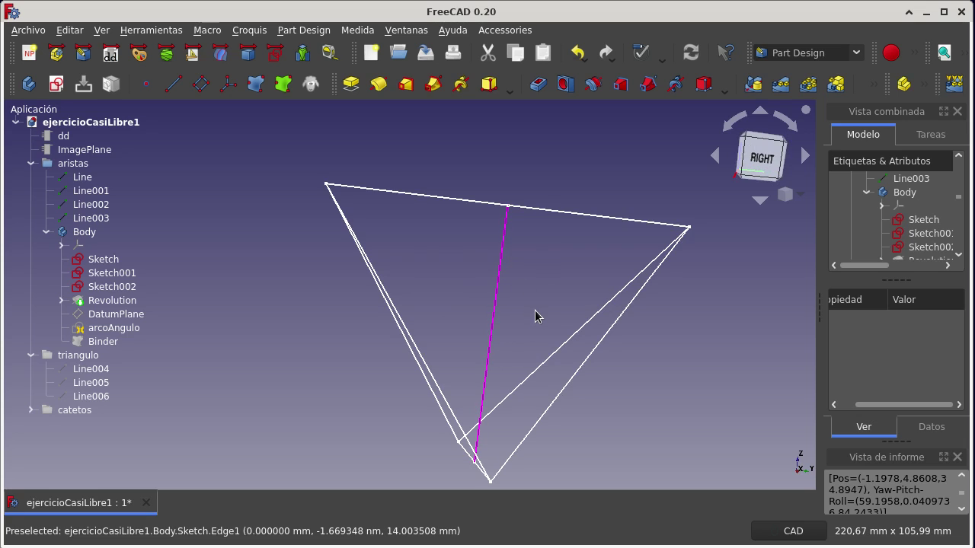
left_click(496, 297)
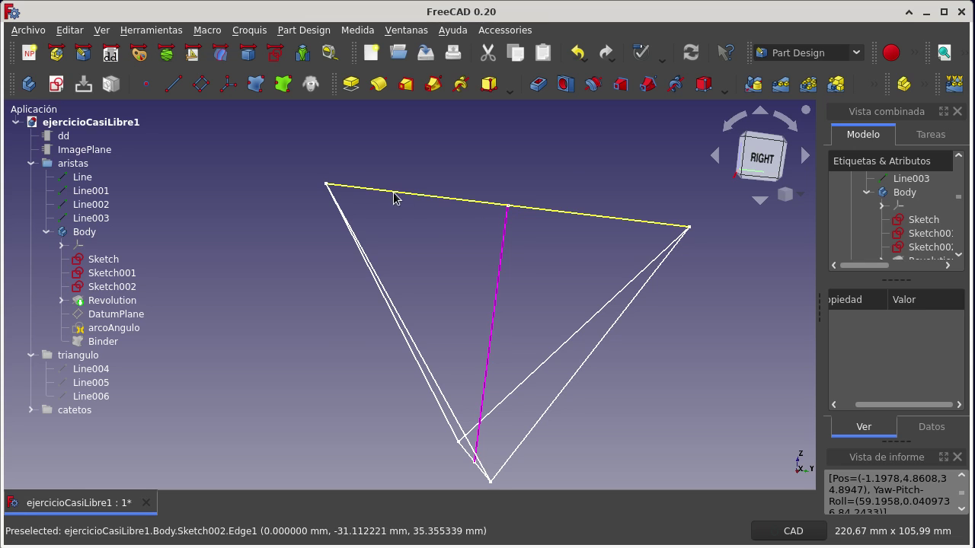
Switch the 3D view to the standard Right view with the 3 key
right_click(495, 181)
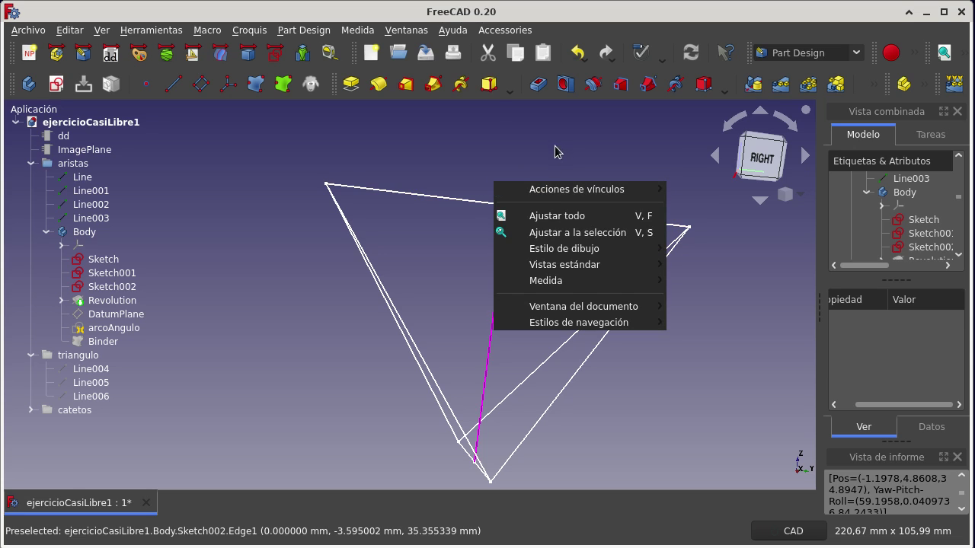
key("Escape")
key("3")
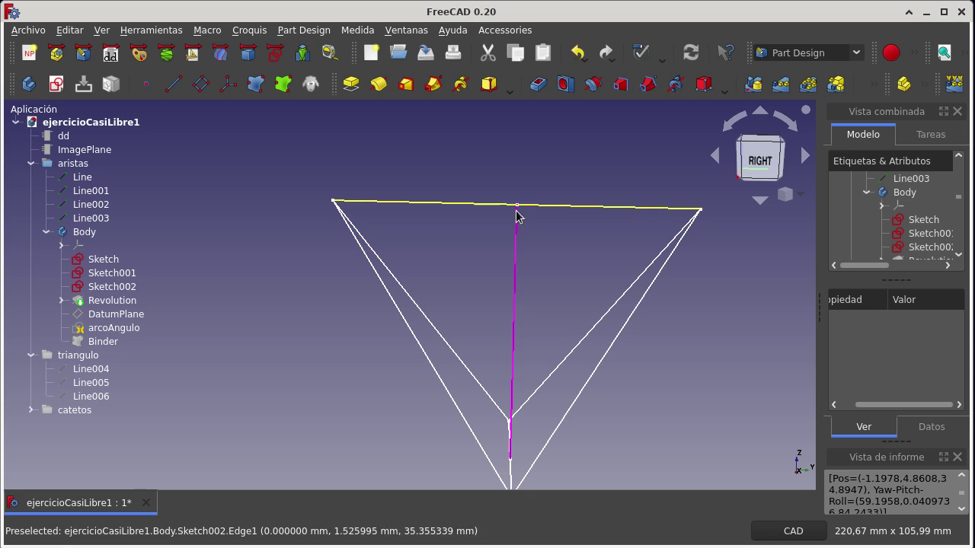
Show triangulo's Line004 as a black edge, then orbit back toward the right view
mouse_move(512, 282)
middle_mouse_down()
mouse_move(623, 282)
mouse_move(638, 294)
middle_mouse_up()
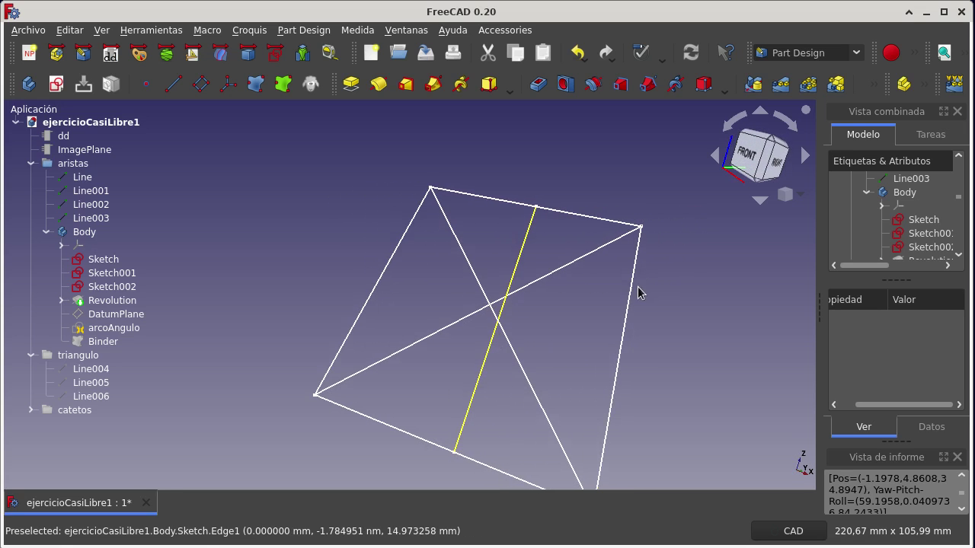
left_click(105, 370)
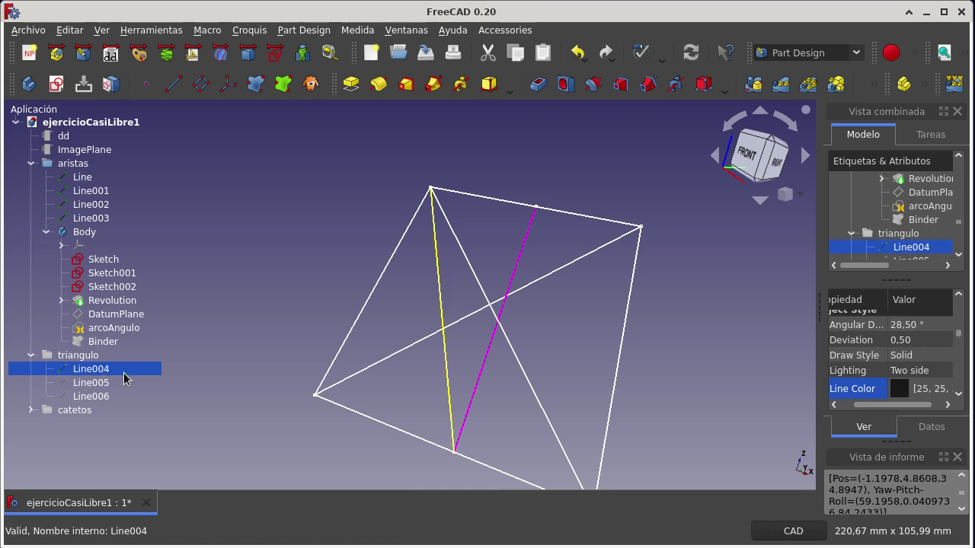
left_click(517, 243)
mouse_move(579, 255)
middle_mouse_down()
mouse_move(466, 276)
mouse_move(454, 331)
middle_mouse_up()
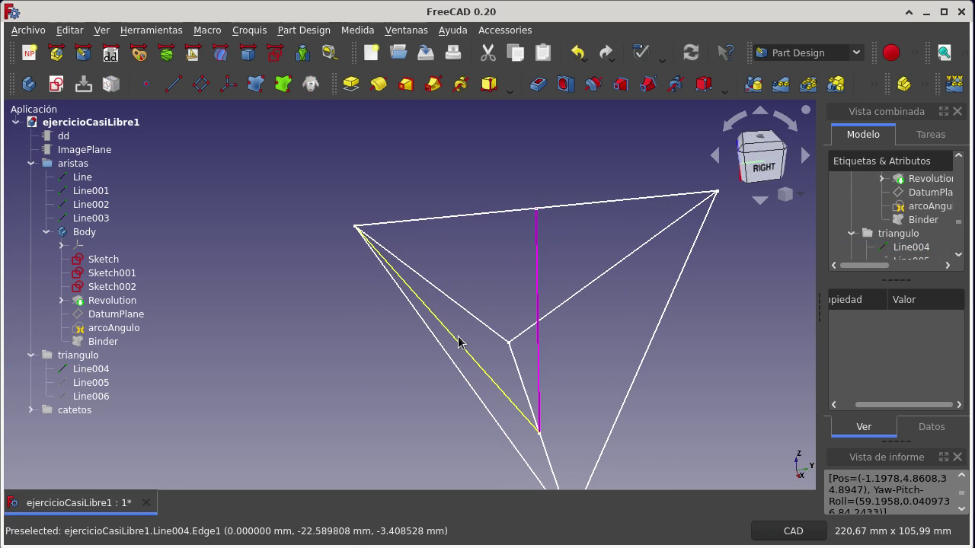
mouse_move(491, 231)
middle_mouse_down()
mouse_move(490, 189)
mouse_move(522, 246)
middle_mouse_up()
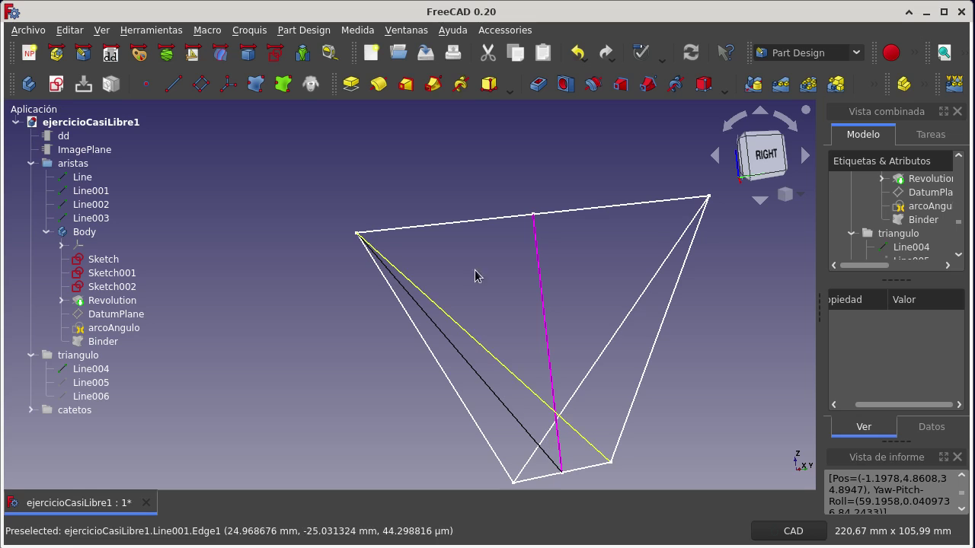
Toggle the aristas group's edges off and on, then orbit the wireframe to a front view
left_click(89, 164)
key("space")
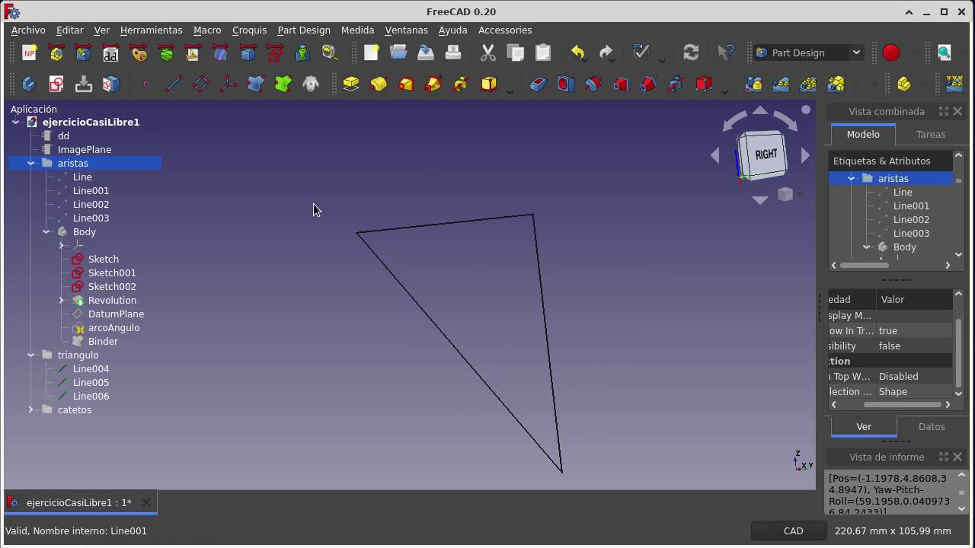
key("space")
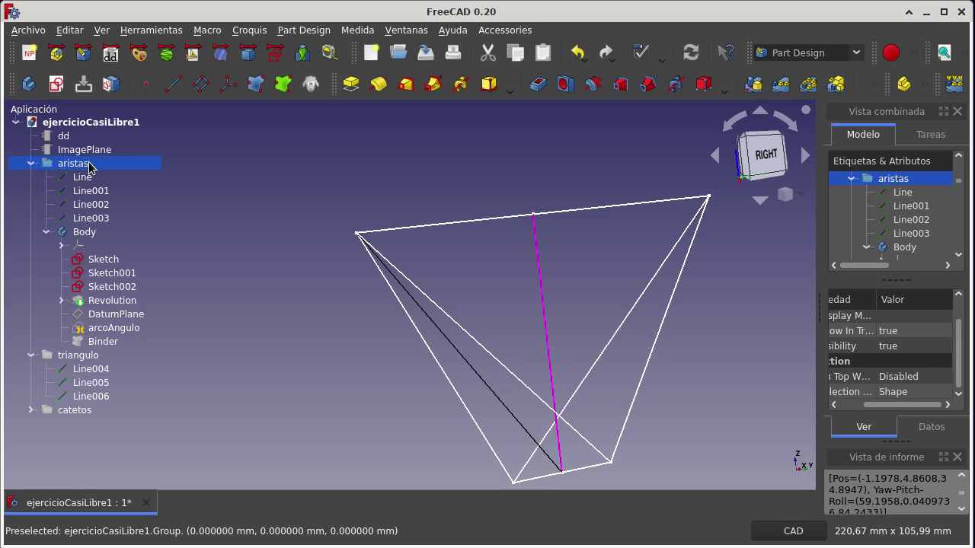
key("space")
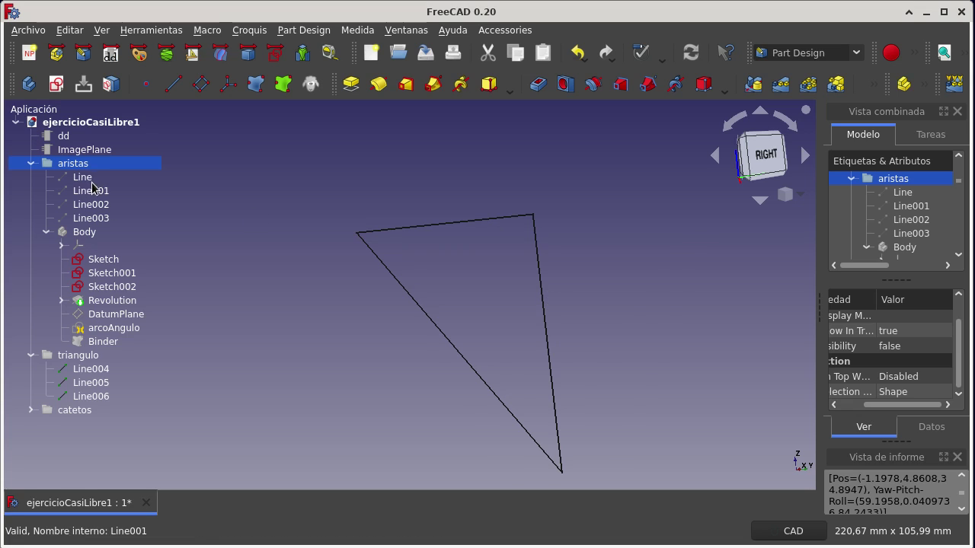
key("space")
mouse_move(401, 220)
middle_mouse_down()
mouse_move(507, 211)
mouse_move(522, 337)
mouse_move(524, 325)
mouse_move(607, 298)
mouse_move(592, 309)
mouse_move(577, 269)
mouse_move(464, 272)
middle_mouse_up()
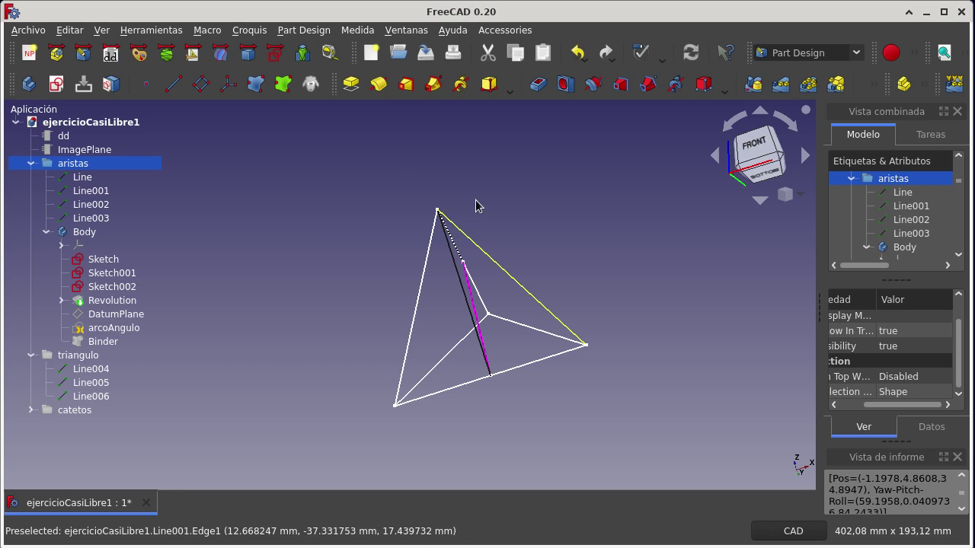
mouse_move(406, 163)
middle_mouse_down()
mouse_move(426, 161)
mouse_move(472, 182)
mouse_move(465, 155)
mouse_move(479, 336)
mouse_move(449, 338)
mouse_move(461, 289)
middle_mouse_up()
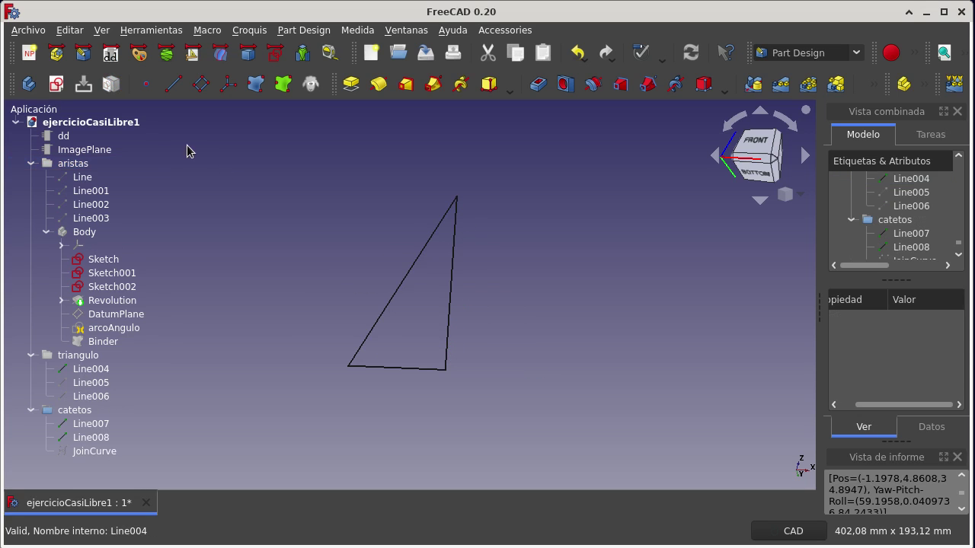
Toggle the aristas edges, inspect the triangle's vertical edge, and leave the aristas edges visible
left_click(77, 165)
key("space")
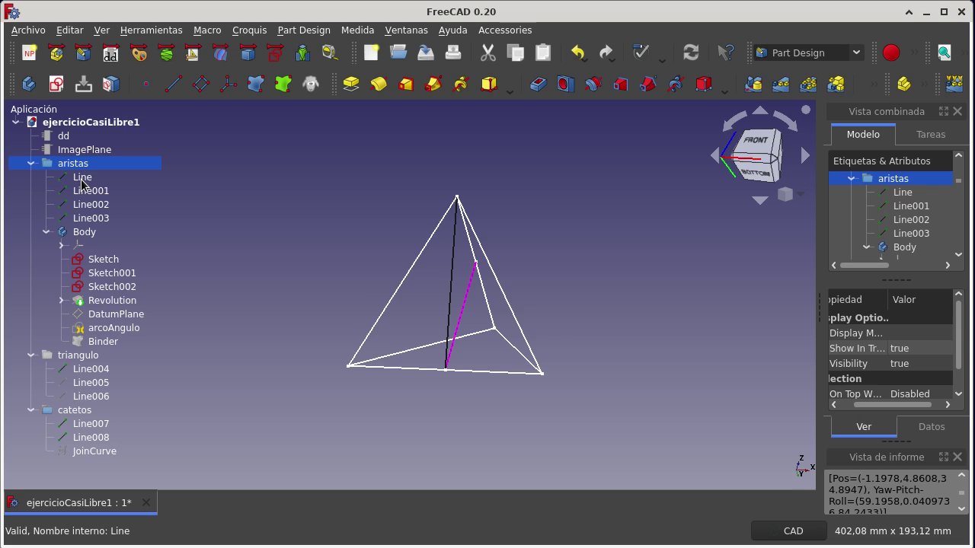
key("space")
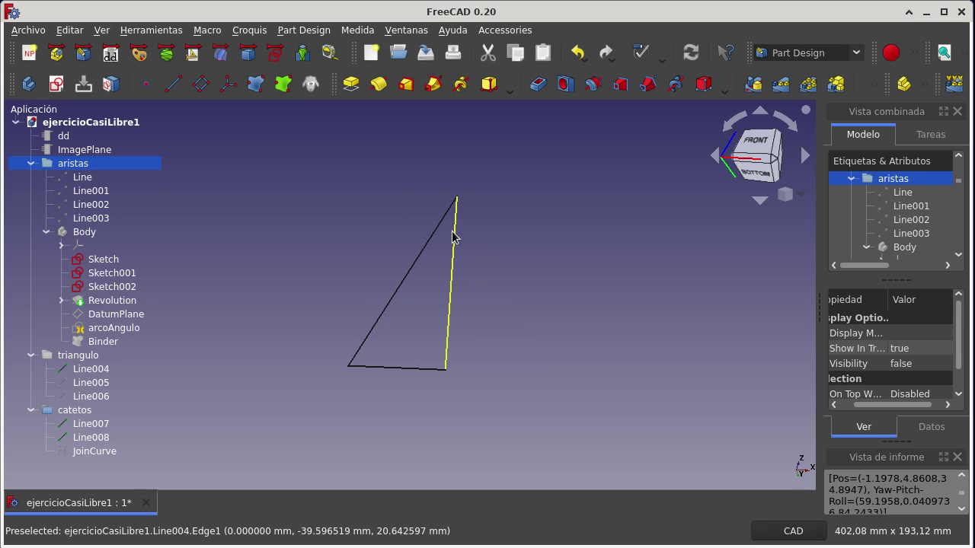
left_click(483, 255)
left_click(479, 245)
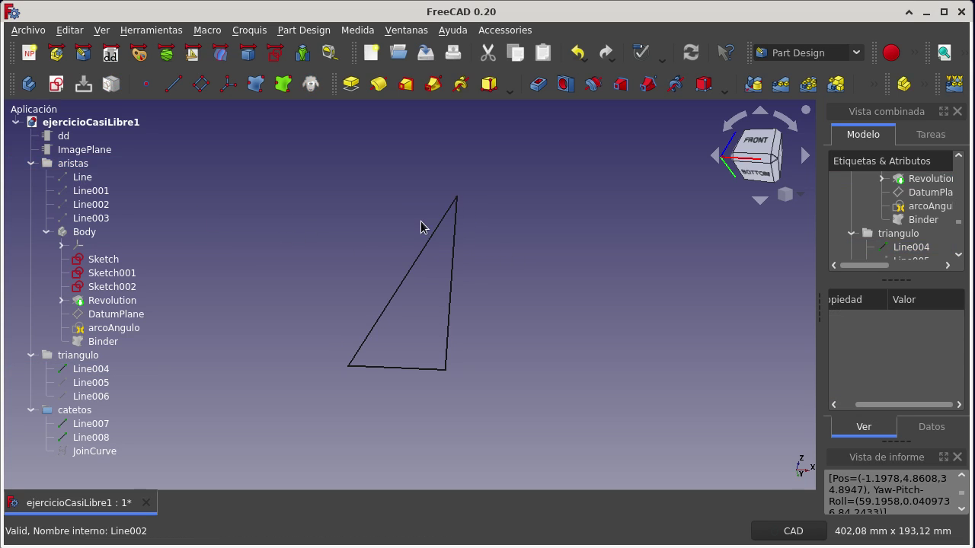
left_click(81, 164)
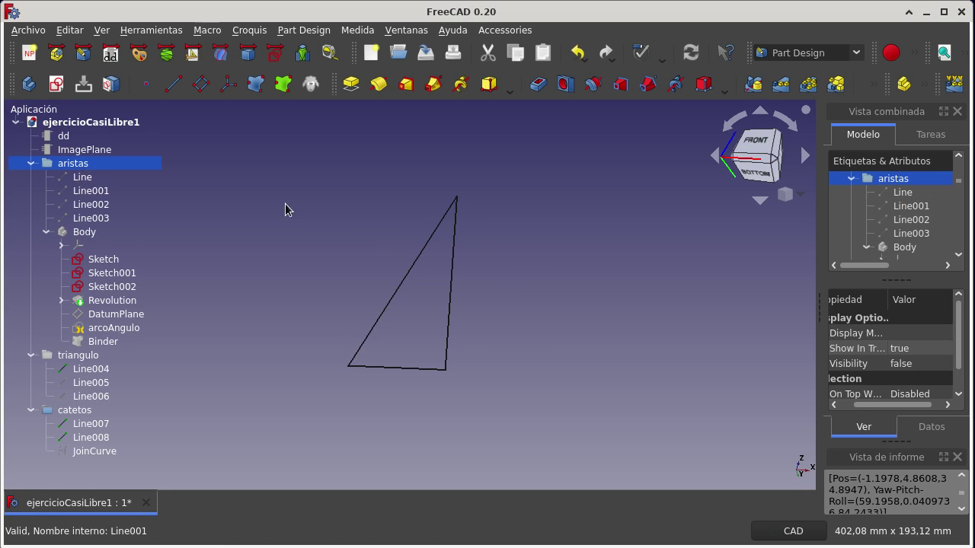
key("space")
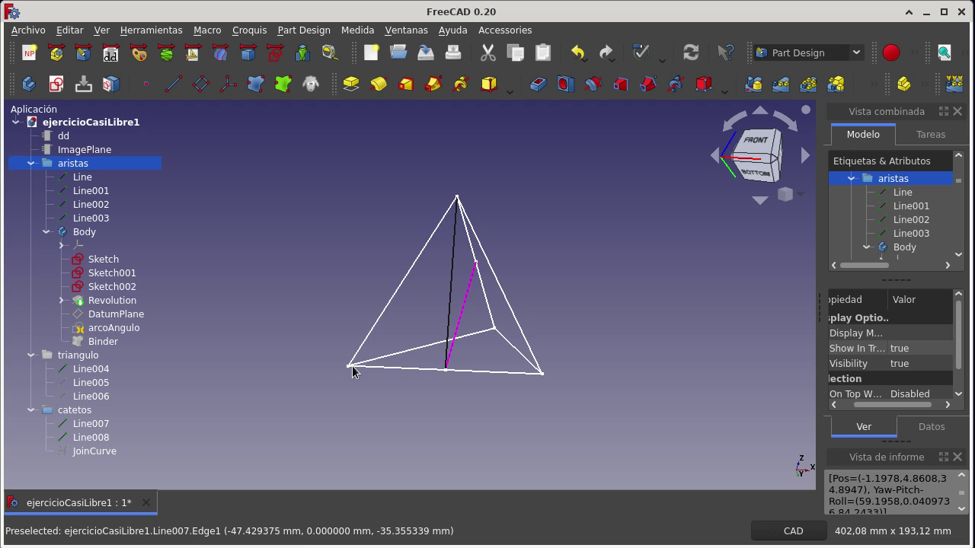
Hide the magenta Sketch edge with Space
key("space")
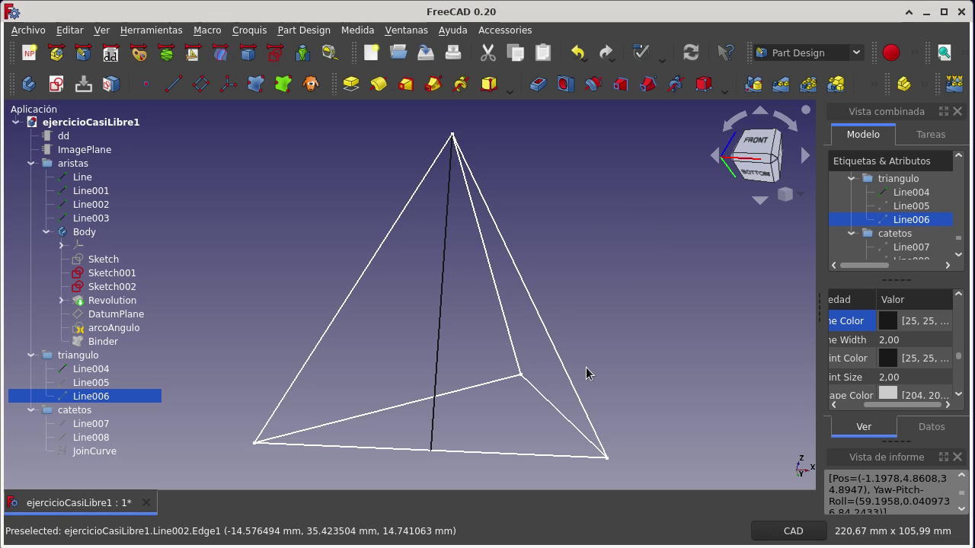
Go to isometric, show the Sketch edge again, and orbit the tetrahedron to face RIGHT
key("0")
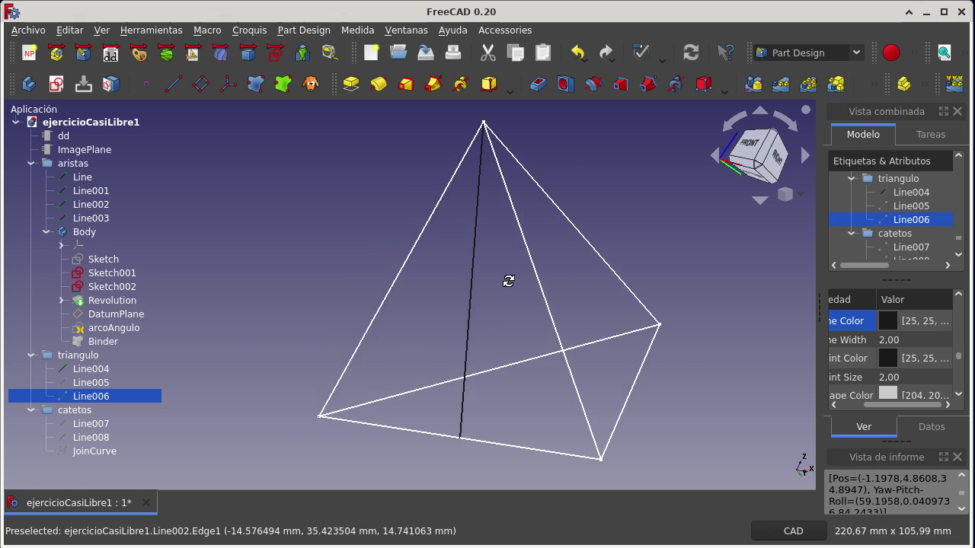
left_click(110, 260)
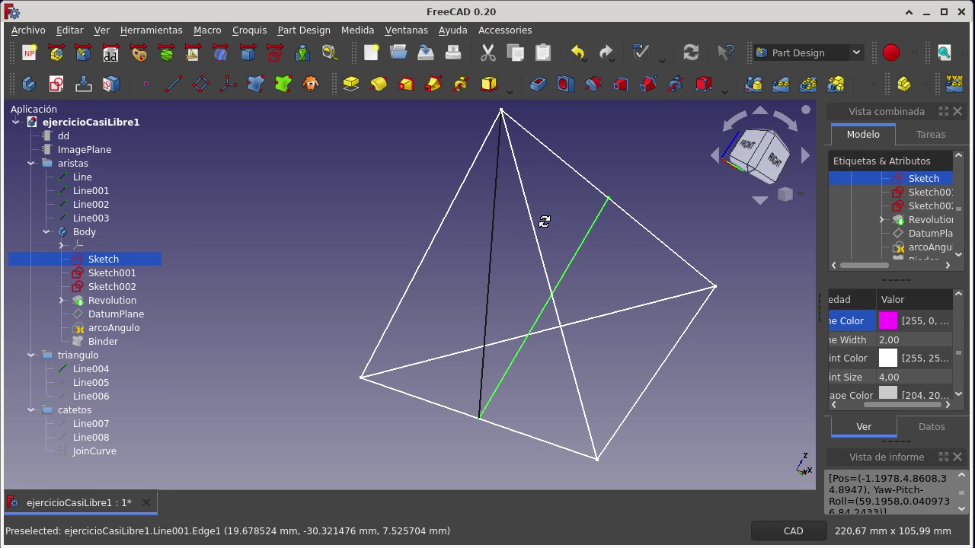
middle_click_drag(544, 218, 444, 298)
scroll(536, 203, "down", 3)
scroll(536, 202, "up", 5)
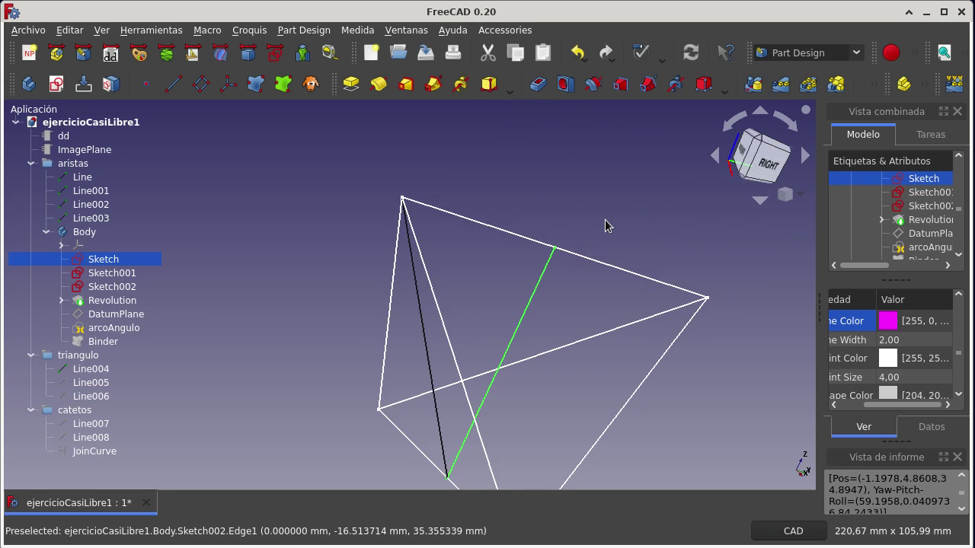
middle_click_drag(542, 207, 596, 268)
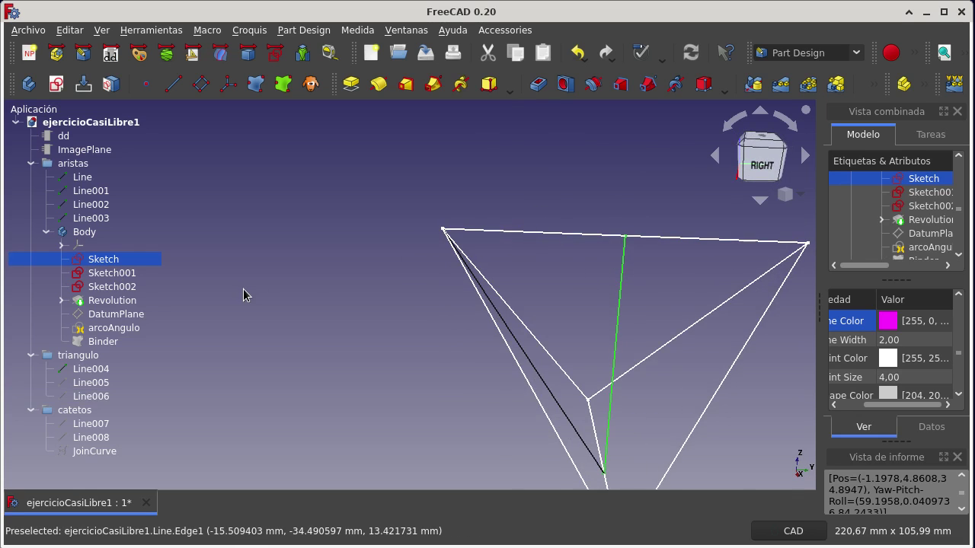
scroll(246, 295, "down", 2)
left_click(495, 319)
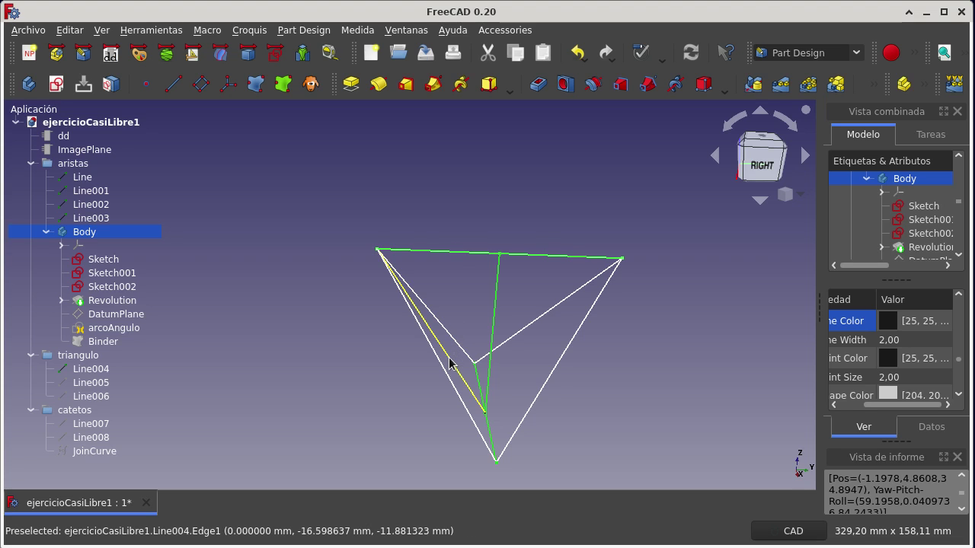
Clear the Body selection and hide the aristas edges, leaving the triangle beside the formulas
left_click(537, 307)
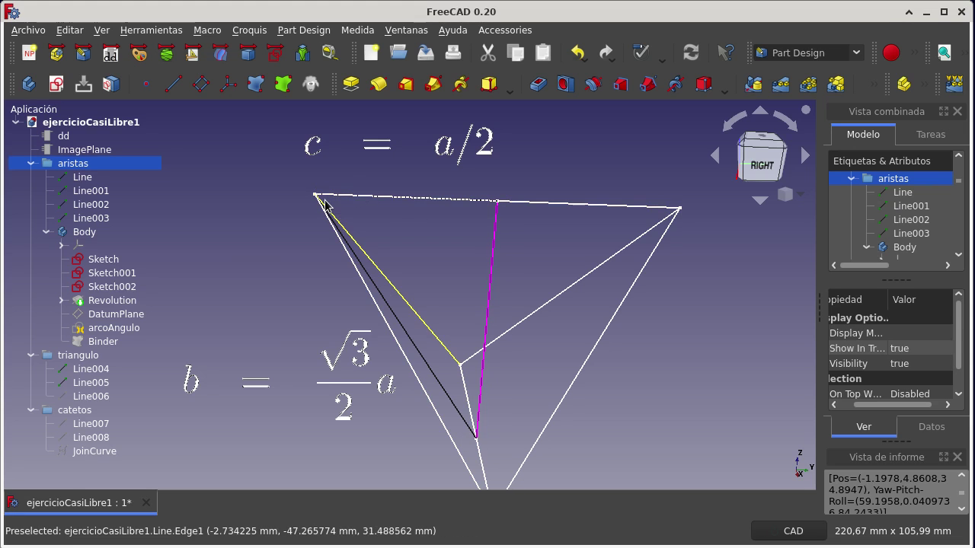
key("space")
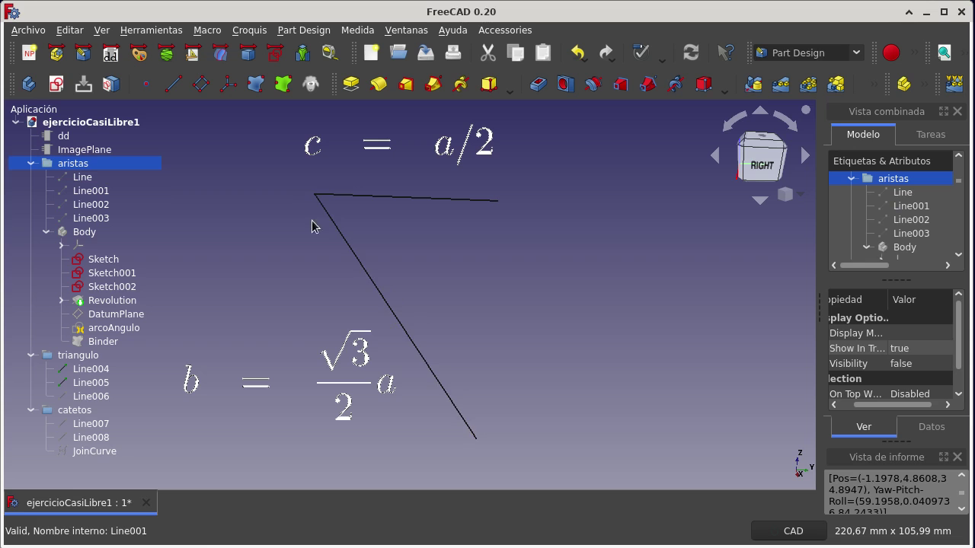
Select the Sketch item in the model tree, then clear the selection
left_click(106, 260)
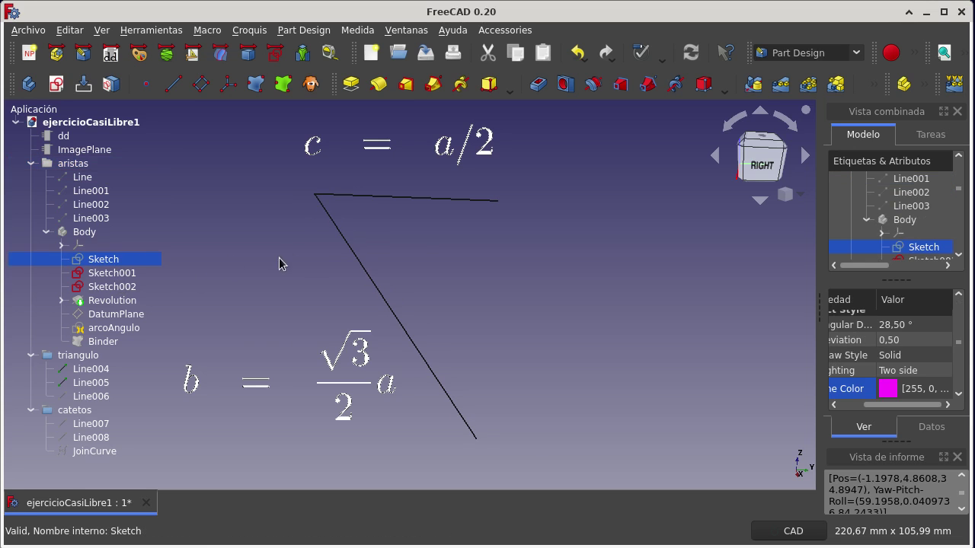
left_click(406, 258)
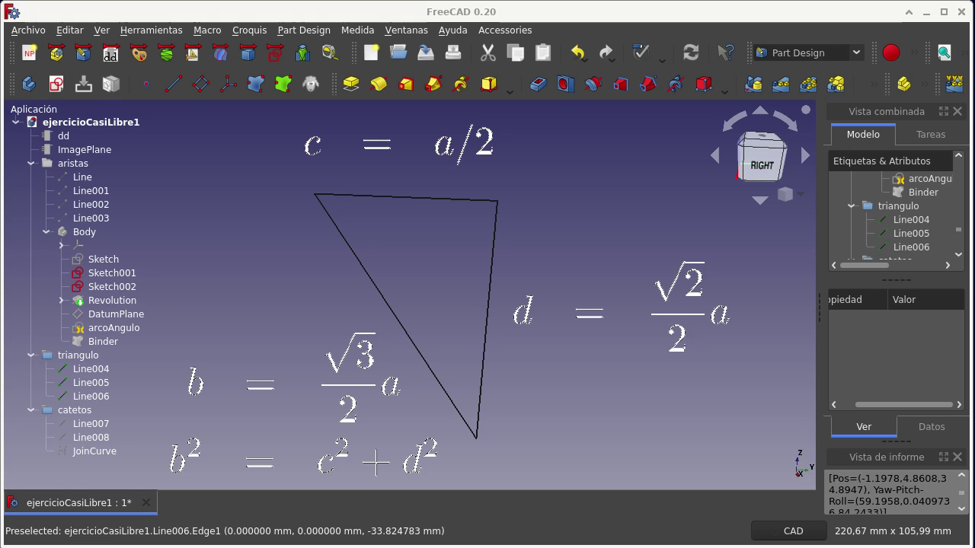
Make the aristas edge group visible again with Space
left_click(73, 163)
key("space")
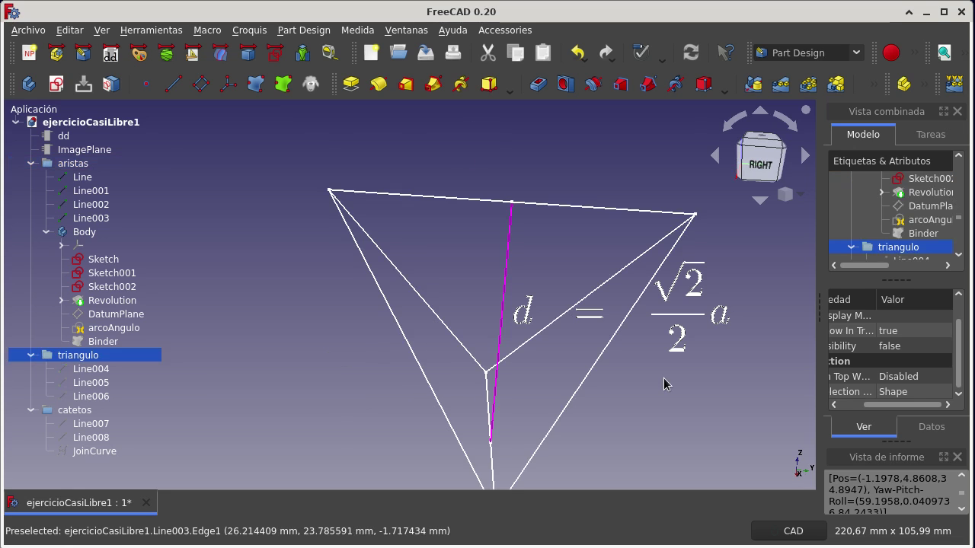
Select the tetrahedron's top edge (Sketch002) and the lower edge (Sketch001) in the 3D view
left_click(638, 415)
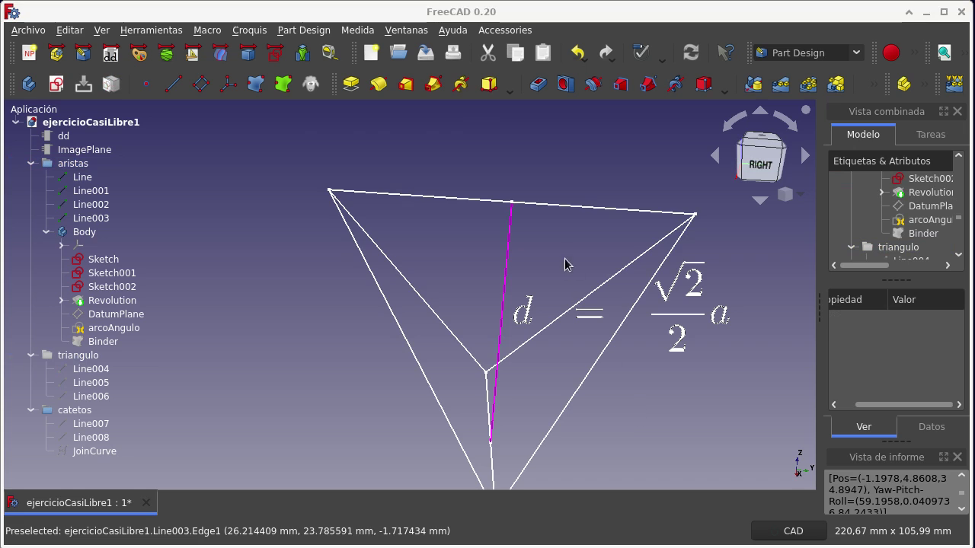
left_click(432, 204)
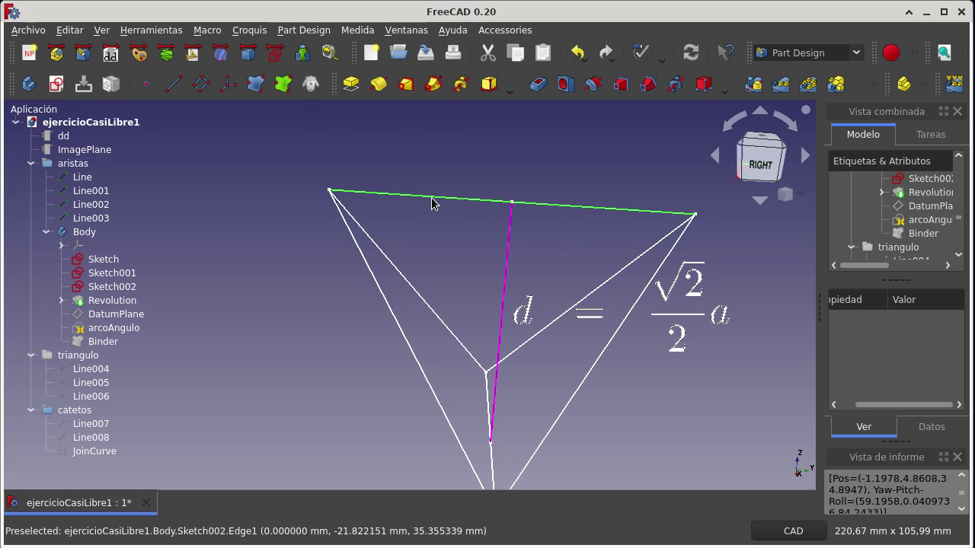
left_click(490, 461, "ctrl")
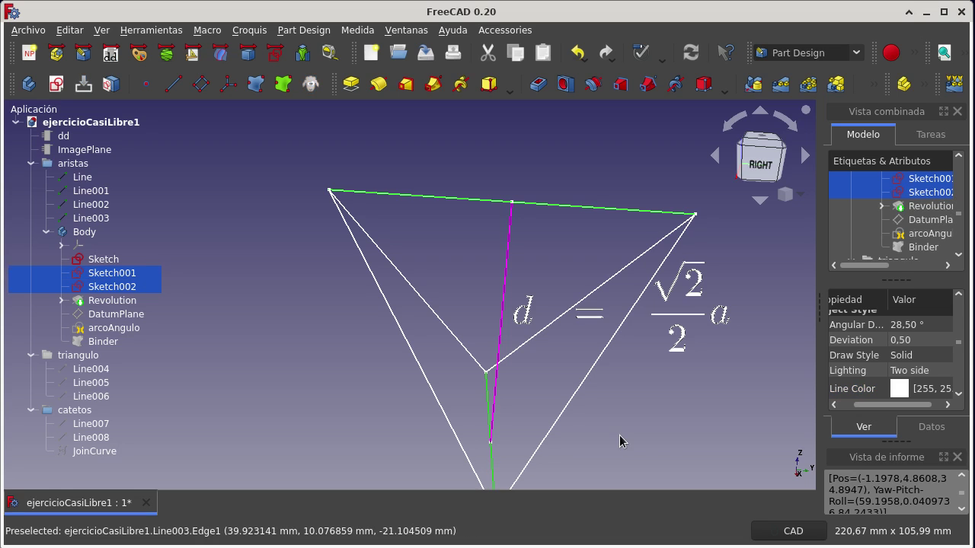